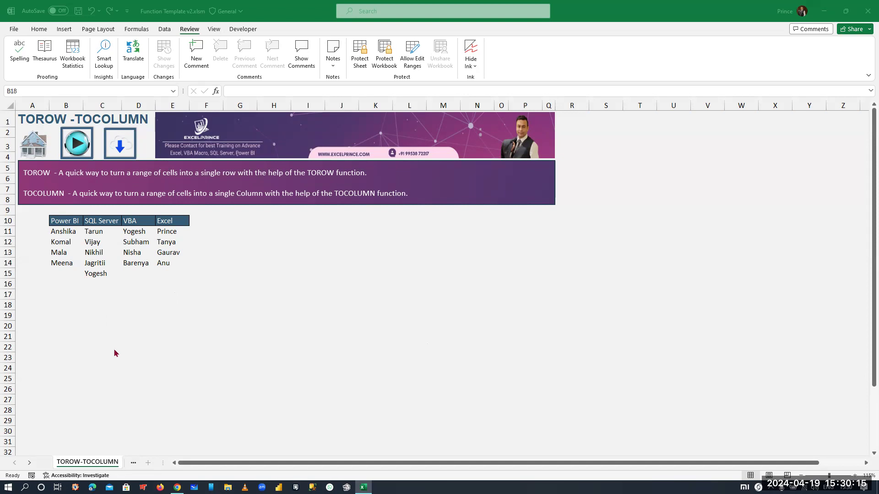
# - Copy the Power BI names to H12 and the SQL Server names directly below them at H16
pyautogui.click(71, 237)
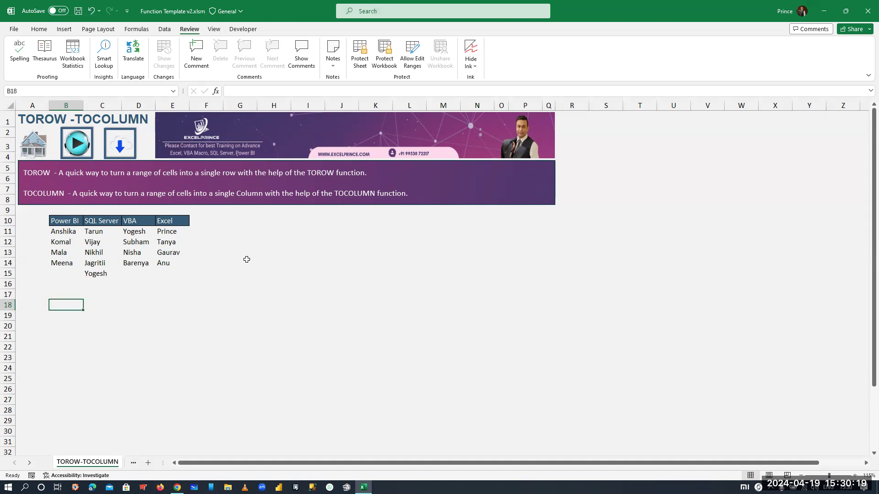
pyautogui.moveTo(59, 234); pyautogui.dragTo(61, 263)
pyautogui.hotkey('ctrl', 'c')
pyautogui.click(284, 246)
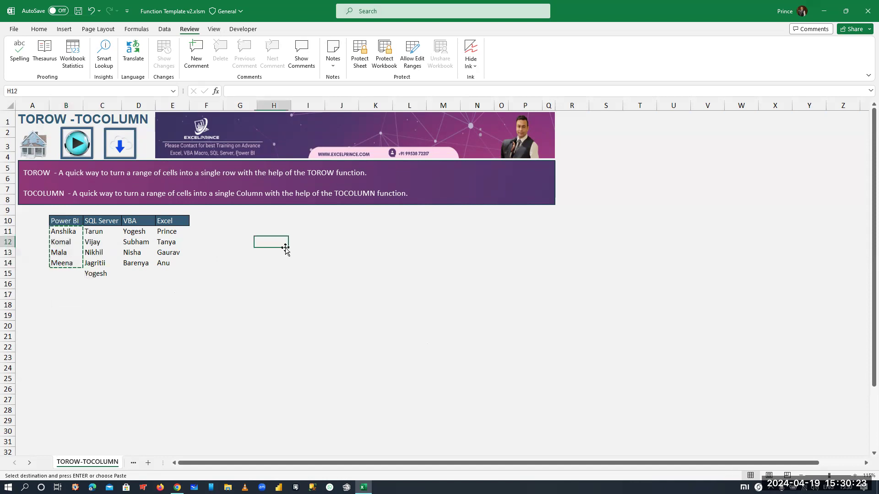
pyautogui.hotkey('ctrl', 'v')
pyautogui.moveTo(94, 233); pyautogui.dragTo(96, 275)
pyautogui.hotkey('ctrl', 'c')
pyautogui.click(268, 284)
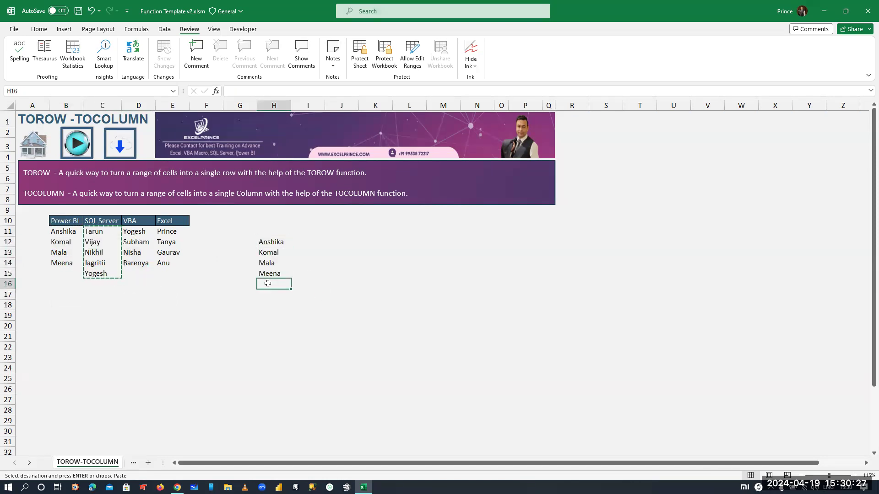
pyautogui.hotkey('ctrl', 'v')
# - Copy the VBA names to H21 and the Excel names to H25, extending the stacked list in column H
pyautogui.moveTo(139, 232); pyautogui.dragTo(141, 261)
pyautogui.hotkey('ctrl', 'c')
pyautogui.click(270, 337)
pyautogui.hotkey('ctrl', 'v')
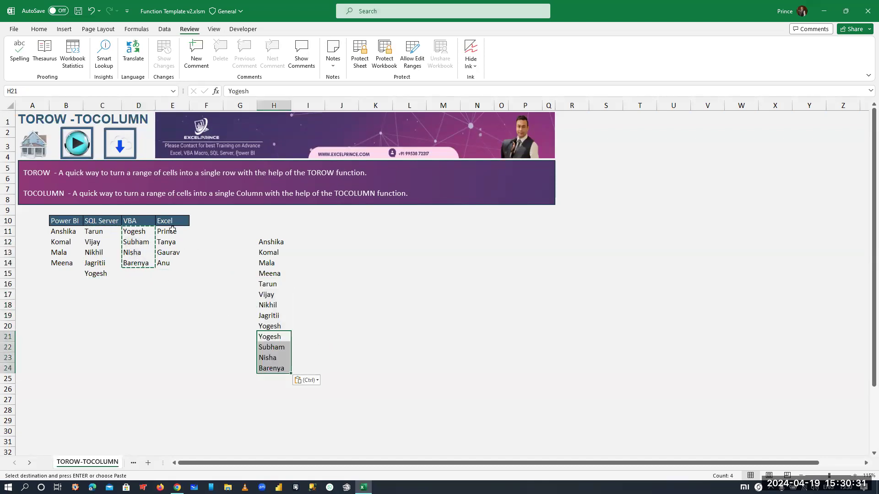
pyautogui.moveTo(172, 231); pyautogui.dragTo(173, 264)
pyautogui.hotkey('ctrl', 'c')
pyautogui.click(270, 378)
pyautogui.hotkey('ctrl', 'v')
# - Delete the entire manually stacked name list in column H
pyautogui.click(275, 337)
pyautogui.hotkey('ctrl', 'a')
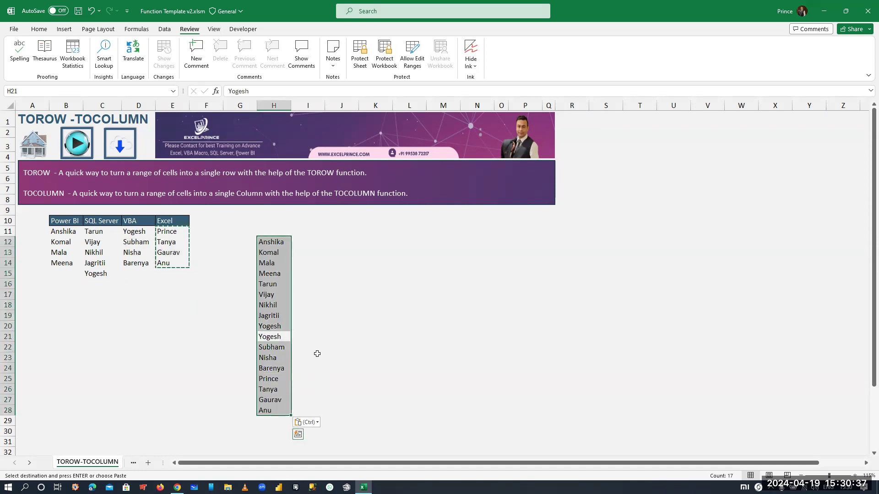
pyautogui.press('Delete')
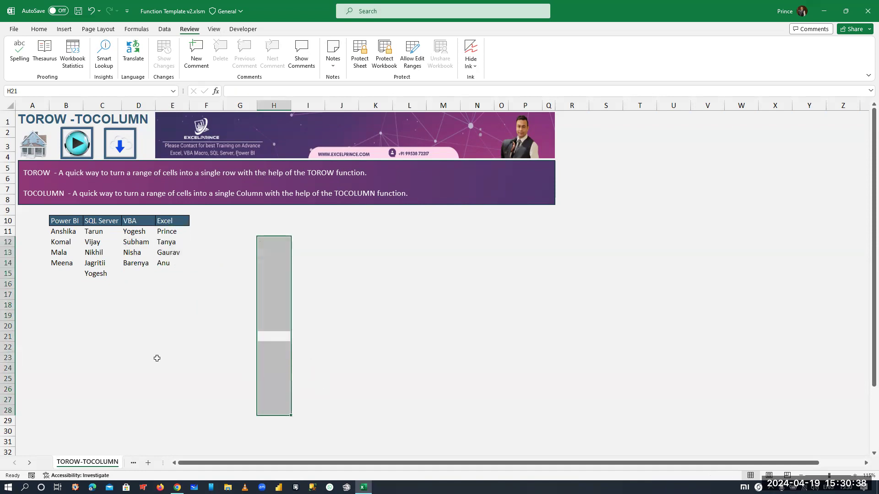
# - Start a TOCOL formula in B18 with the range B11:E15 as its array
pyautogui.click(60, 301)
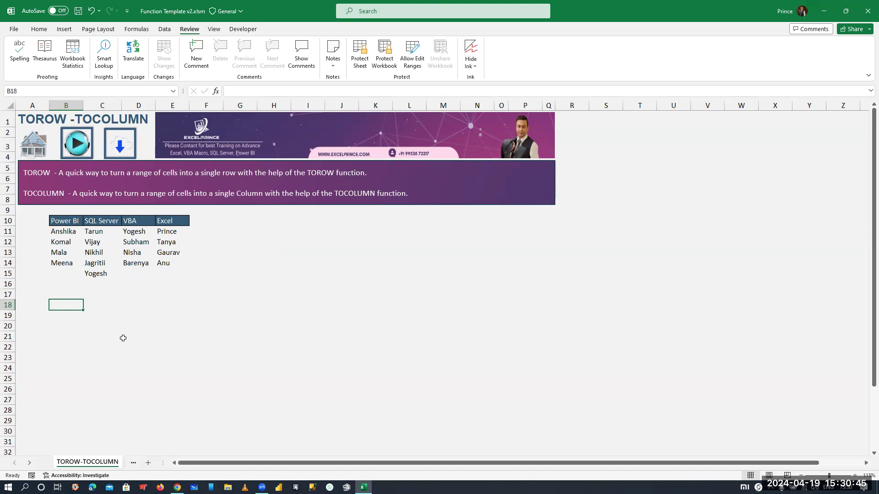
pyautogui.write('=tr')
pyautogui.press('Left')
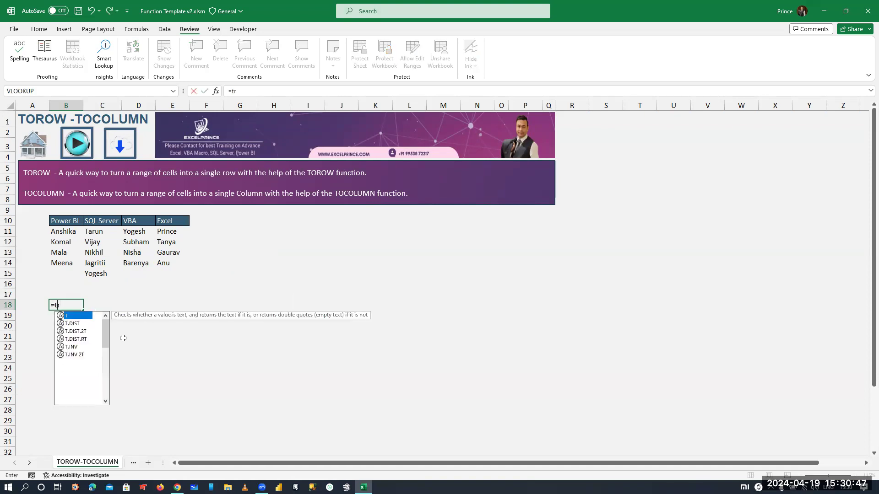
pyautogui.press('Delete')
pyautogui.write('oc')
pyautogui.press('Tab')
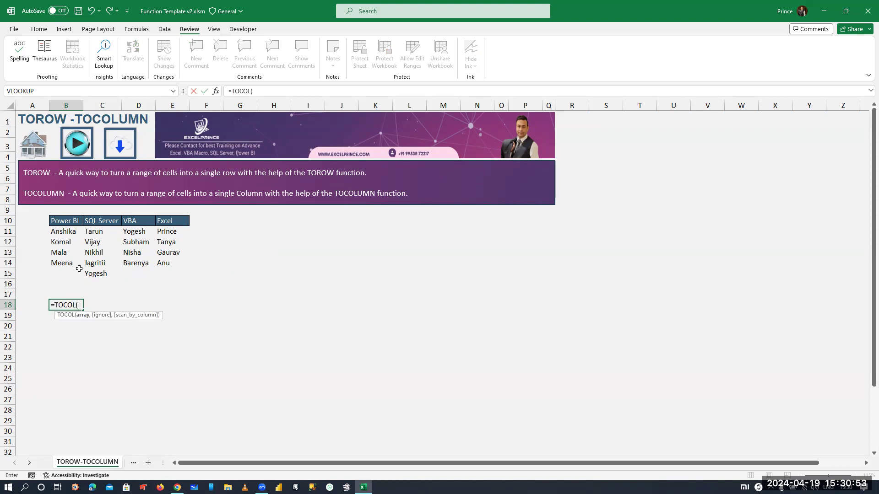
pyautogui.moveTo(64, 233); pyautogui.dragTo(161, 273)
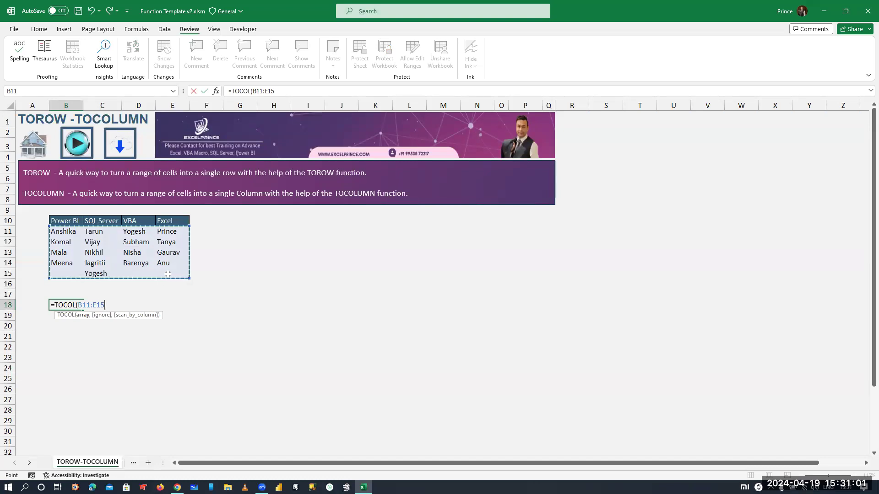
# - Complete the B18 formula with ignore option 0 (Keep all values) and FALSE (Scan by row), and check the resulting list
pyautogui.write(',')
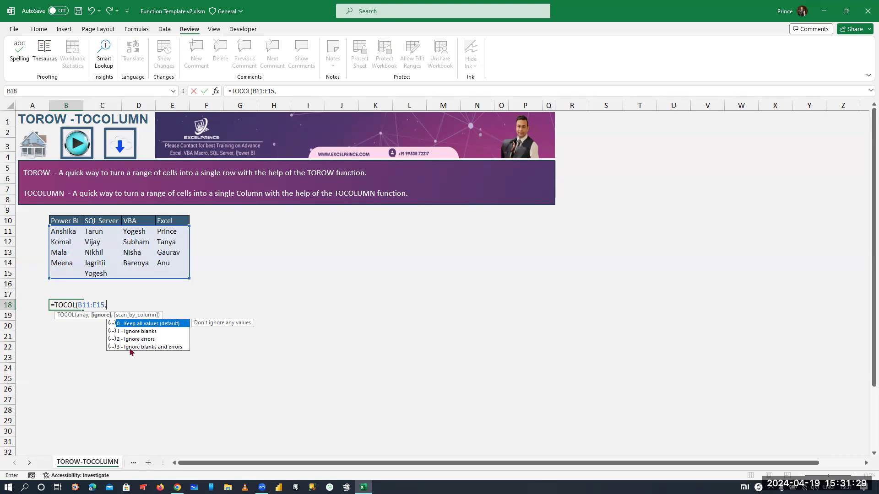
pyautogui.doubleClick(148, 326)
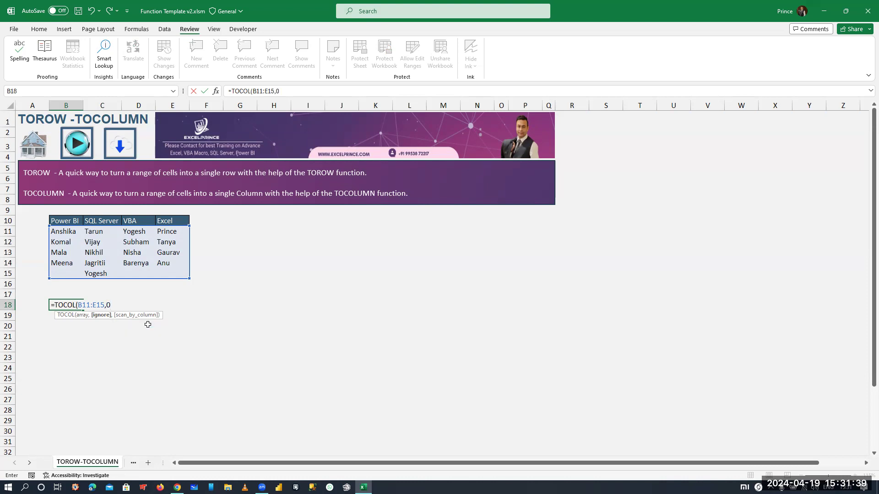
pyautogui.write(',')
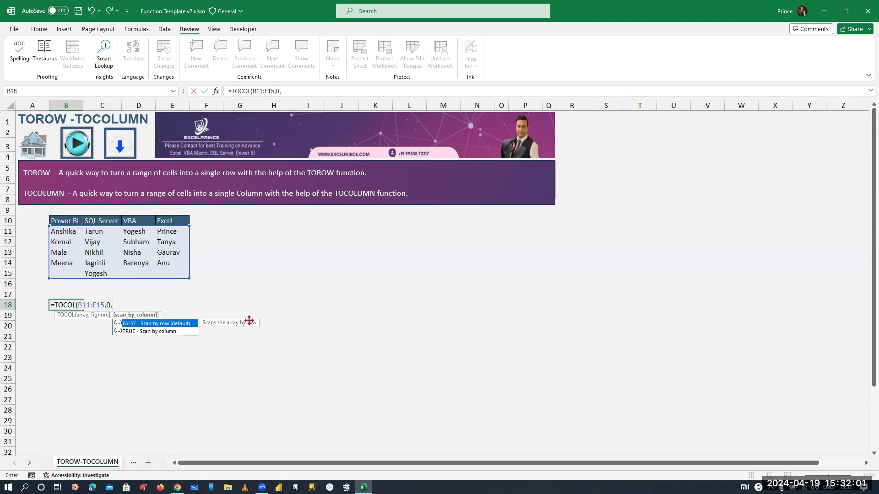
pyautogui.press('Tab')
pyautogui.write(')')
pyautogui.press('Return')
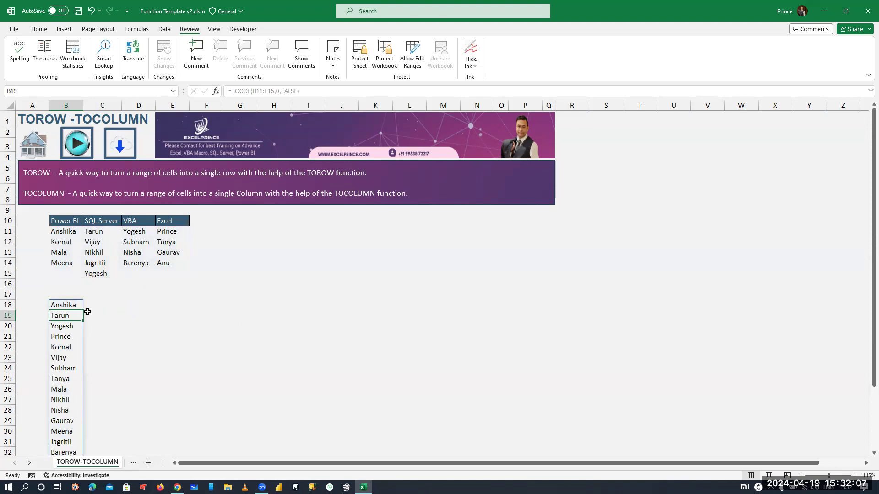
pyautogui.scroll(-2, 80, 389)
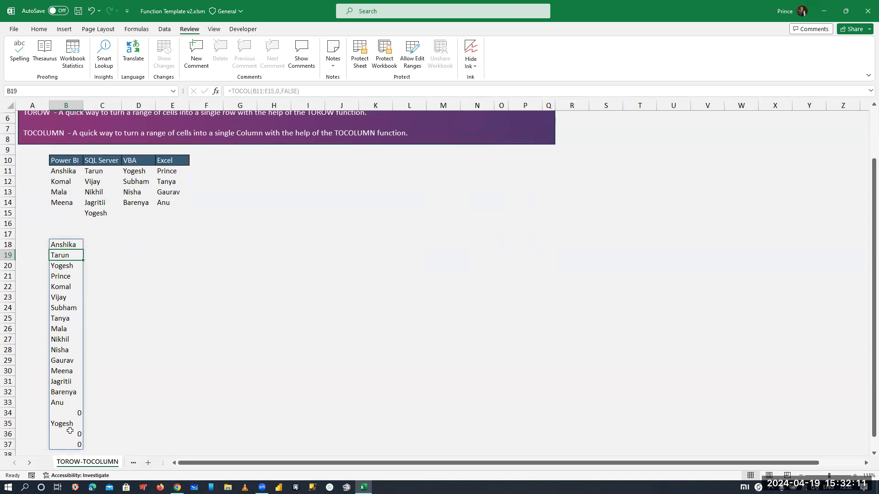
# - Copy the TOCOL formula text from B18 into C18 without shifting its range
pyautogui.scroll(1, 70, 427)
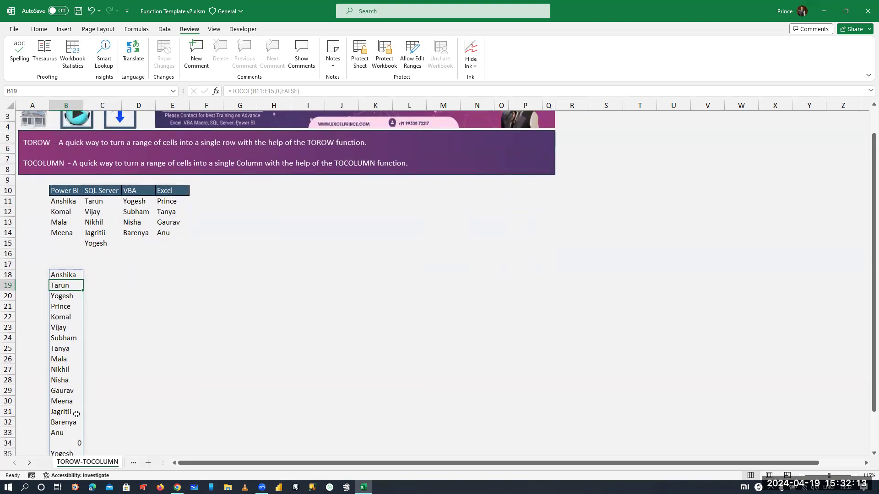
pyautogui.doubleClick(73, 274)
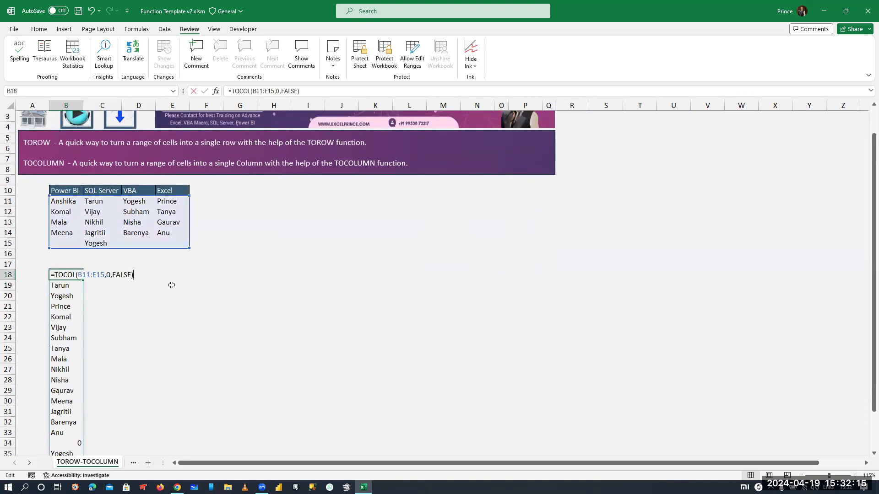
pyautogui.hotkey('ctrl', 'a')
pyautogui.press('Escape')
pyautogui.press('Right')
pyautogui.press('F2')
pyautogui.hotkey('ctrl', 'v')
# - Change the C18 formula's arguments to 1 (Ignore blanks) and FALSE (Scan by row), and enter it
pyautogui.press('Left')
pyautogui.press('Left')
pyautogui.press('Left')
pyautogui.press('Left')
pyautogui.press('Left')
pyautogui.hotkey('shift', 'End')
pyautogui.press('BackSpace')
pyautogui.press('BackSpace')
pyautogui.write(',')
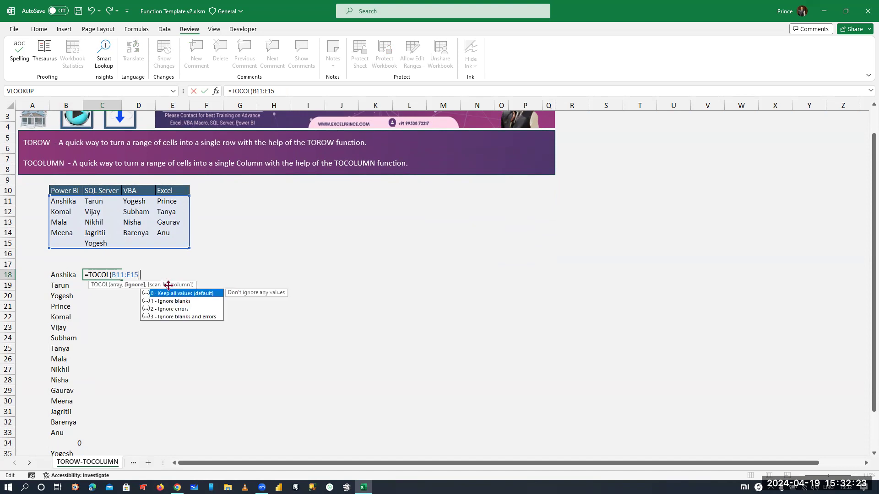
pyautogui.press('Down')
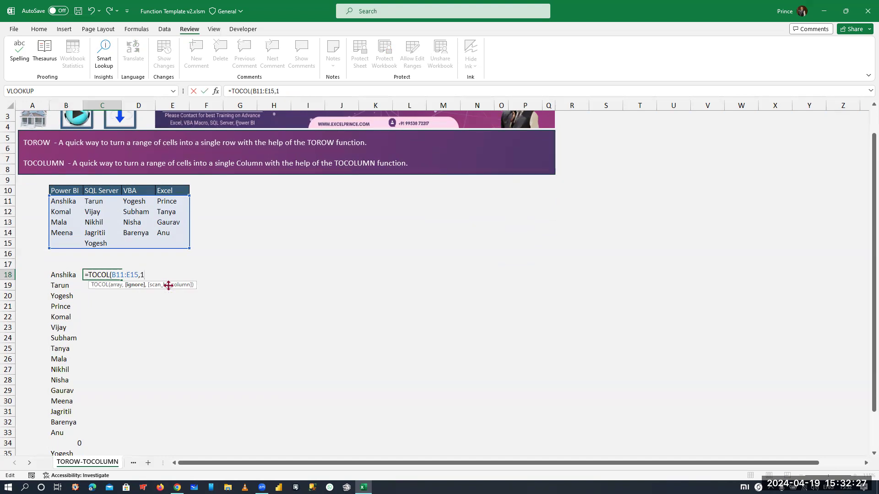
pyautogui.write(',FALSE')
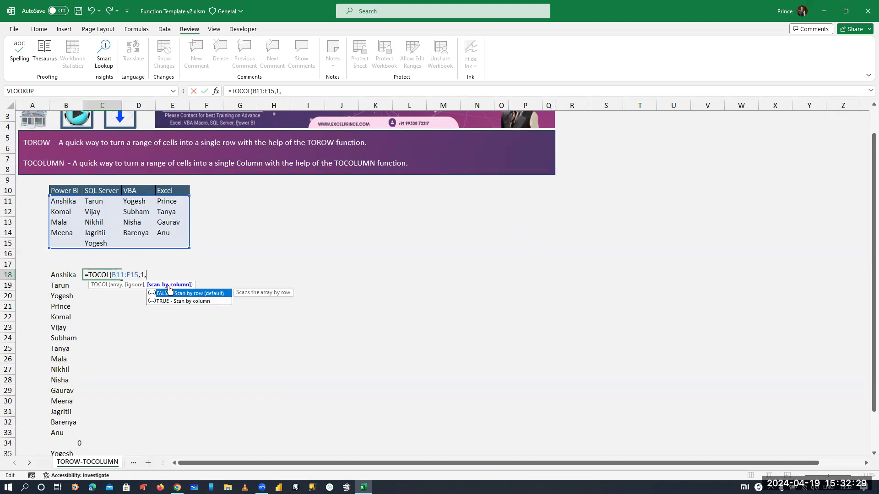
pyautogui.press('Tab')
pyautogui.write(')')
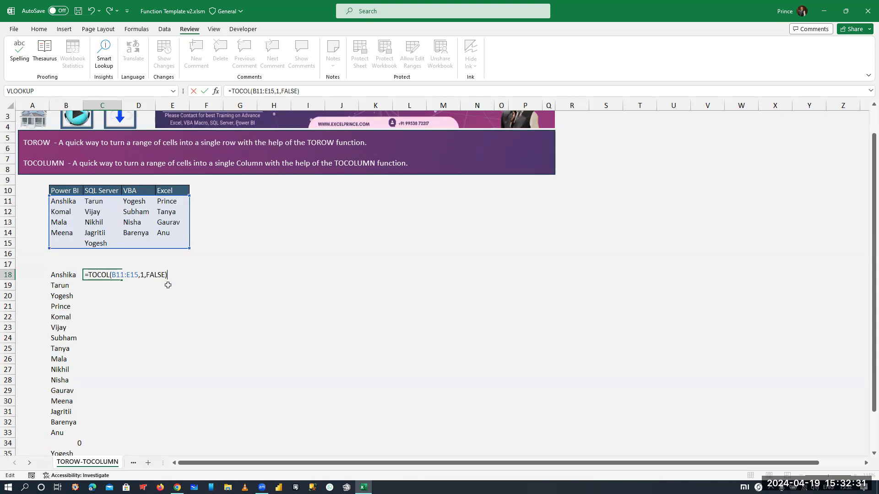
pyautogui.press('Return')
pyautogui.scroll(-1, 49, 434)
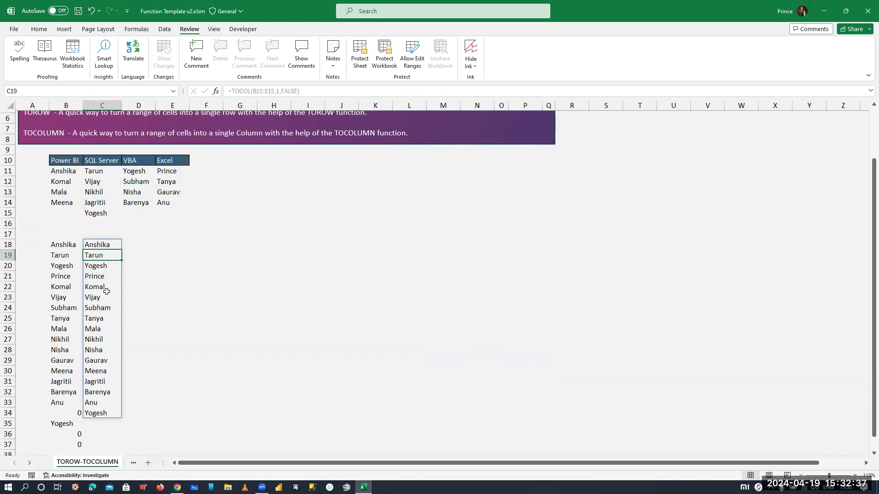
# - Copy the TOCOL formula text from C18 into D18, keeping the same range
pyautogui.press('Up')
pyautogui.press('F2')
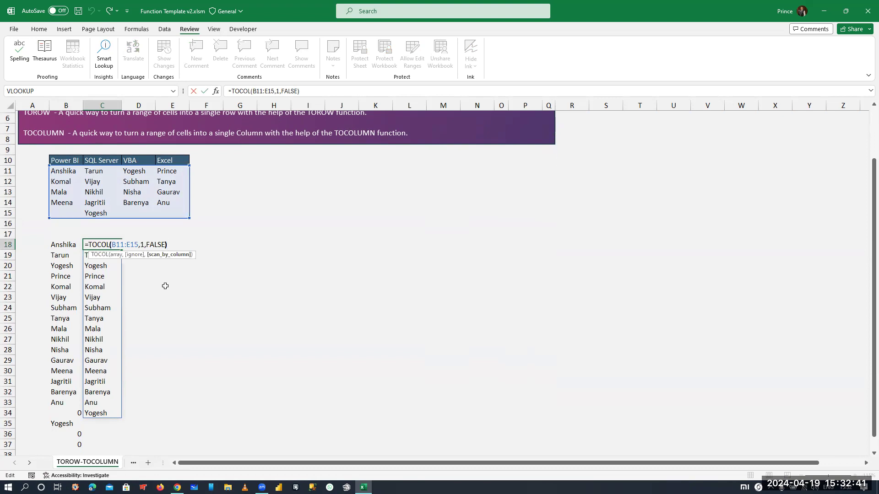
pyautogui.press('Escape')
pyautogui.press('Right')
pyautogui.write('=TOCOL(B11:E15,1,FALSE)')
# - Replace the ignore argument of the D18 formula with 3 (Ignore blanks and errors), removing the old trailing arguments
pyautogui.press('Left')
pyautogui.press('Left')
pyautogui.press('Left')
pyautogui.press('Left')
pyautogui.press('Left')
pyautogui.press('Left')
pyautogui.press('Left')
pyautogui.press('Left')
pyautogui.press('Left')
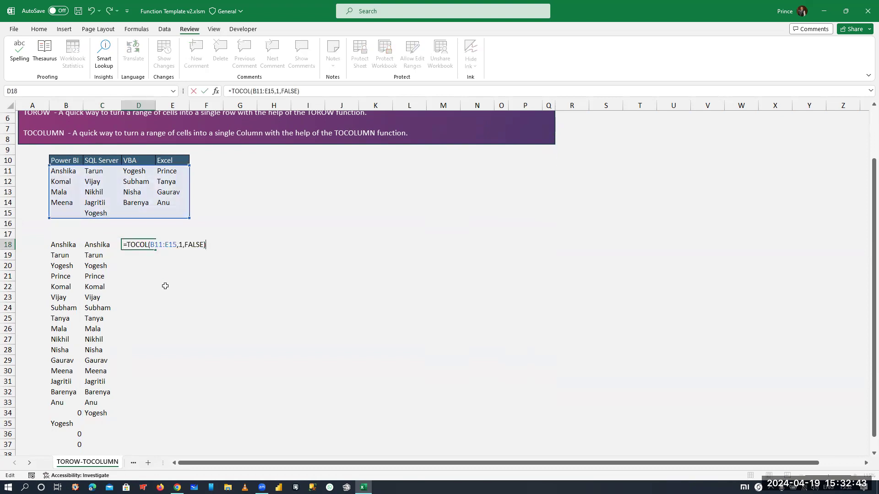
pyautogui.press('Right')
pyautogui.hotkey('shift', 'End')
pyautogui.press('BackSpace')
pyautogui.press('BackSpace')
pyautogui.write(',')
pyautogui.press('Down')
pyautogui.press('Down')
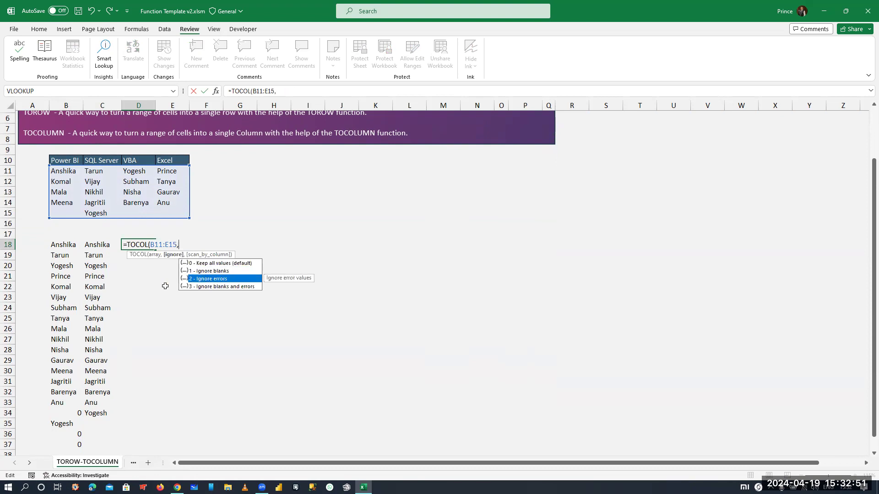
pyautogui.press('Down')
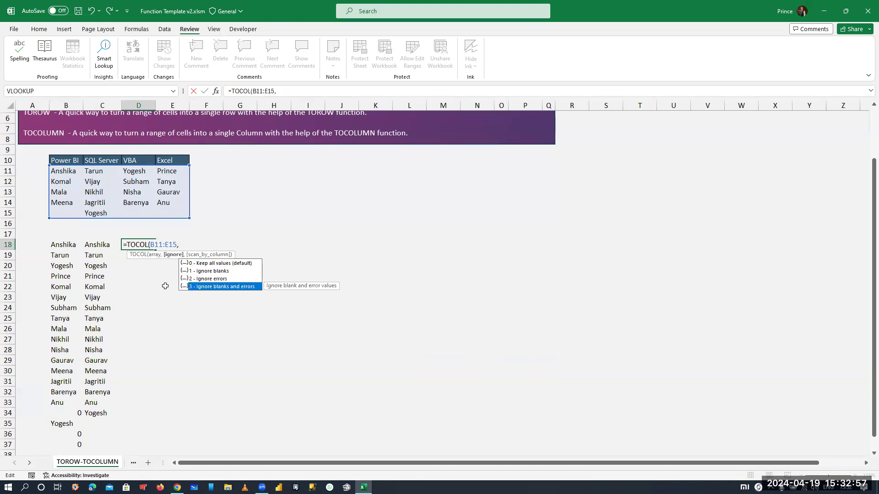
pyautogui.press('Up')
pyautogui.press('Up')
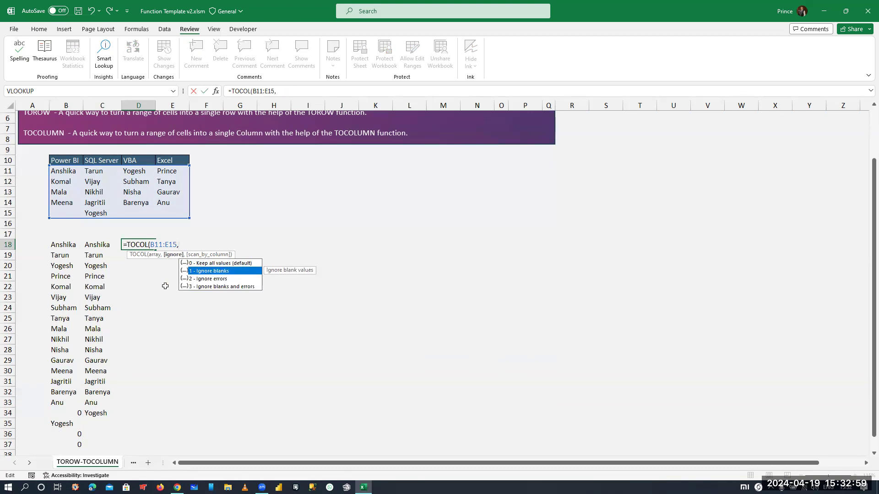
pyautogui.press('Down')
pyautogui.press('Down')
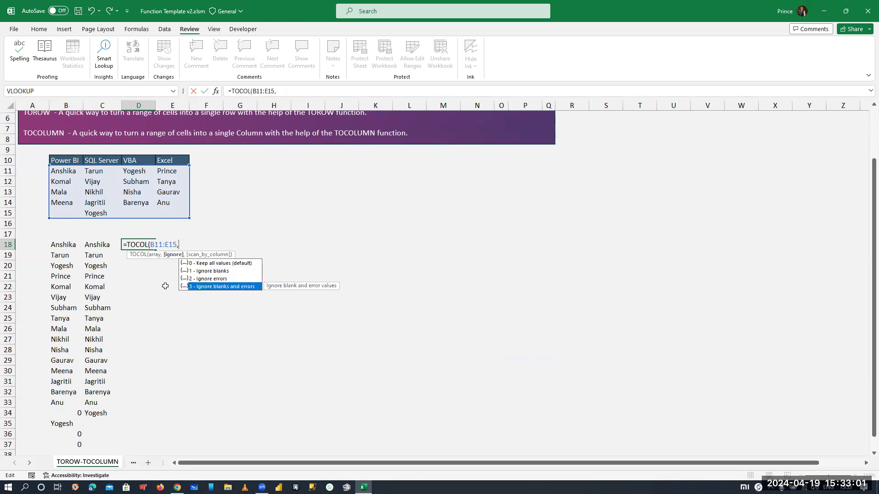
pyautogui.write(',')
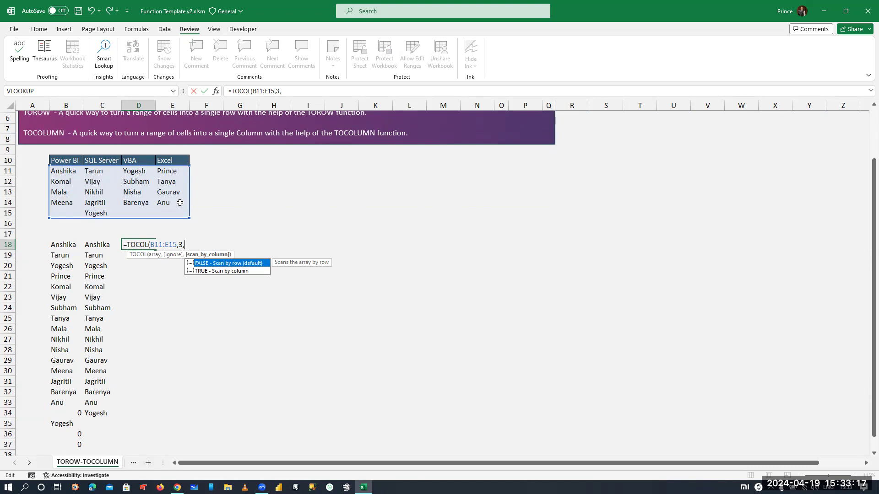
# - Set the D18 formula's last argument to TRUE (Scan by column) and enter it
pyautogui.press('Down')
pyautogui.press('Tab')
pyautogui.write(')')
pyautogui.press('Return')
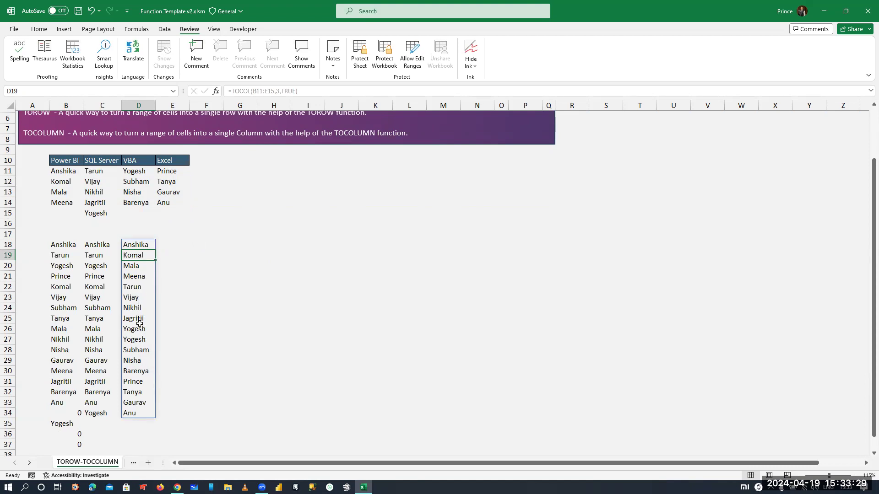
pyautogui.click(65, 237)
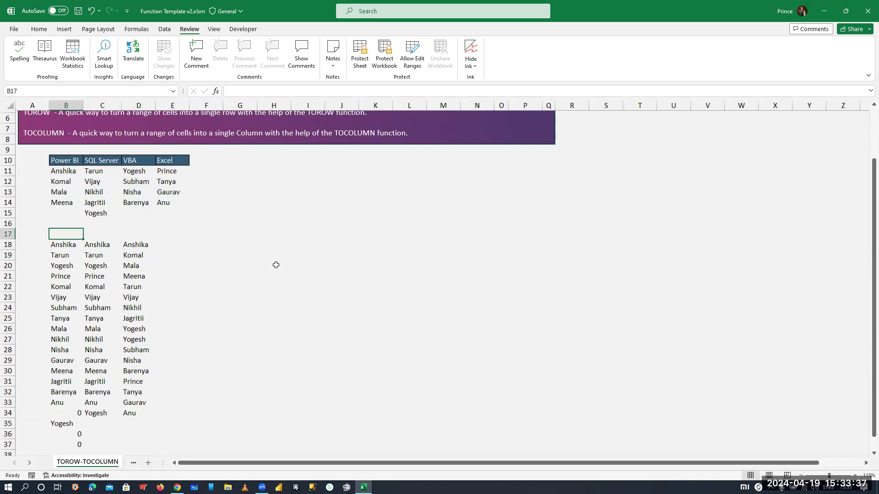
# - Start a TOROW formula in G18 that takes the name table as the absolute range $B$11:$E$15
pyautogui.click(242, 251)
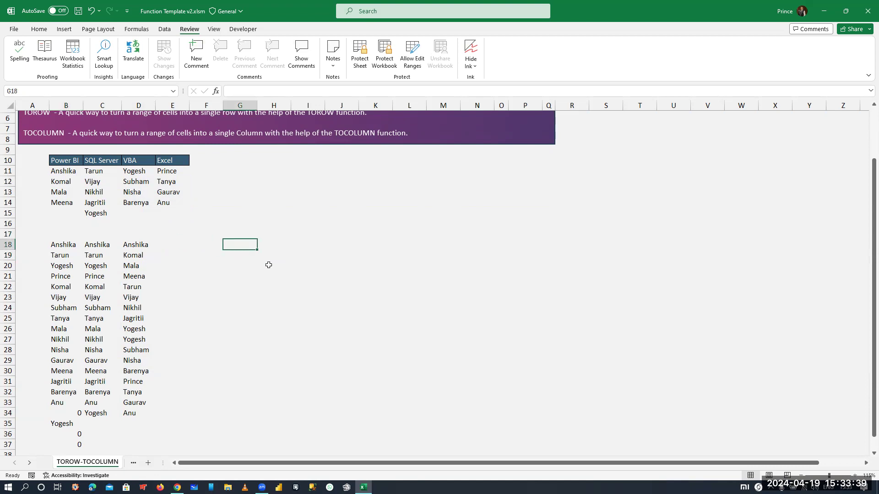
pyautogui.write('=tro')
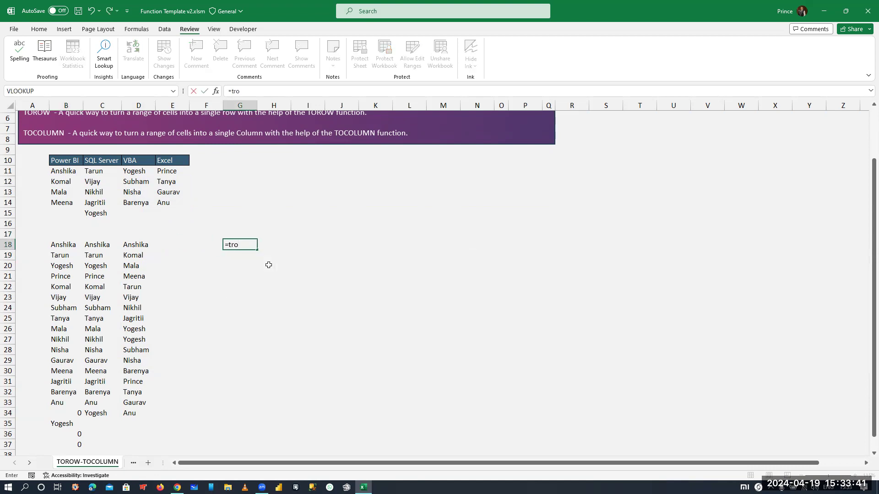
pyautogui.press('BackSpace')
pyautogui.press('BackSpace')
pyautogui.write('or')
pyautogui.press('Tab')
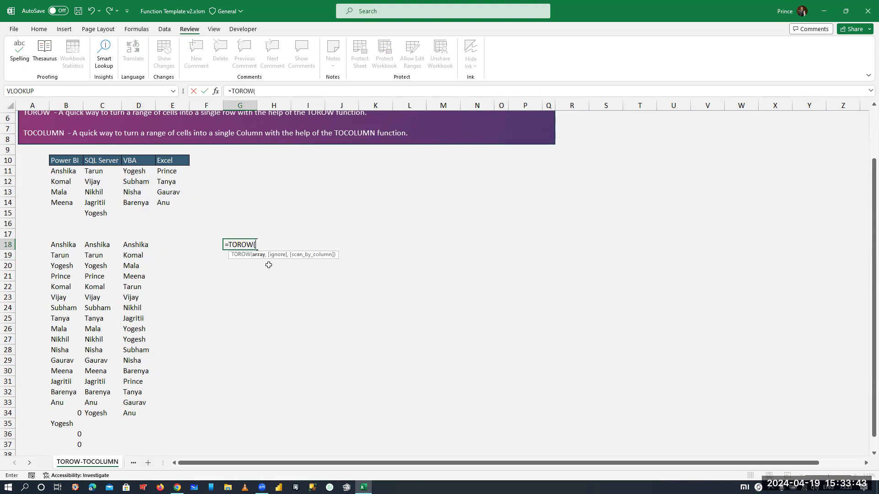
pyautogui.moveTo(61, 171); pyautogui.dragTo(186, 213)
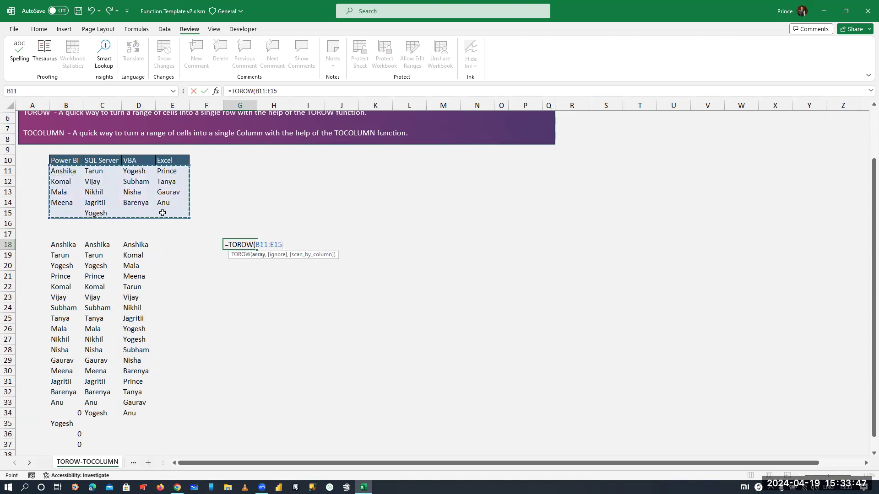
pyautogui.press('F4')
pyautogui.write(',')
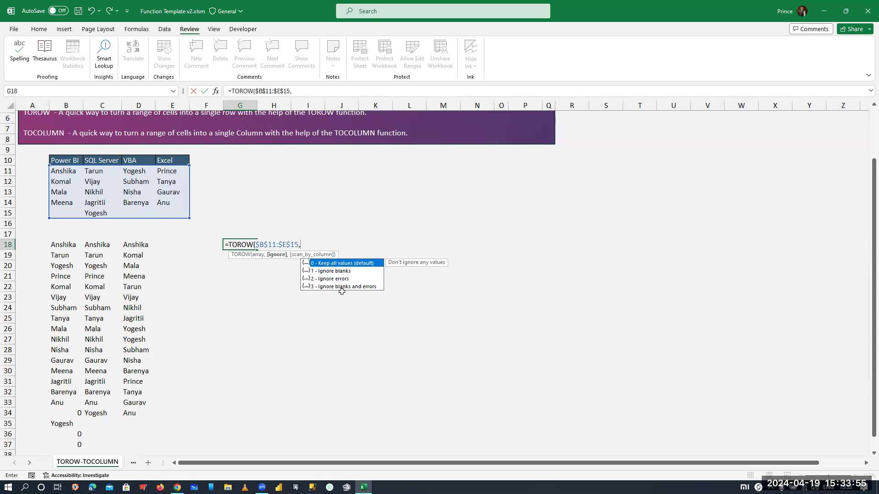
# - Set the G18 formula's arguments to 3 (Ignore blanks and errors) and FALSE (Scan by row), and enter it
pyautogui.press('Down')
pyautogui.press('Down')
pyautogui.press('Down')
pyautogui.press('Tab')
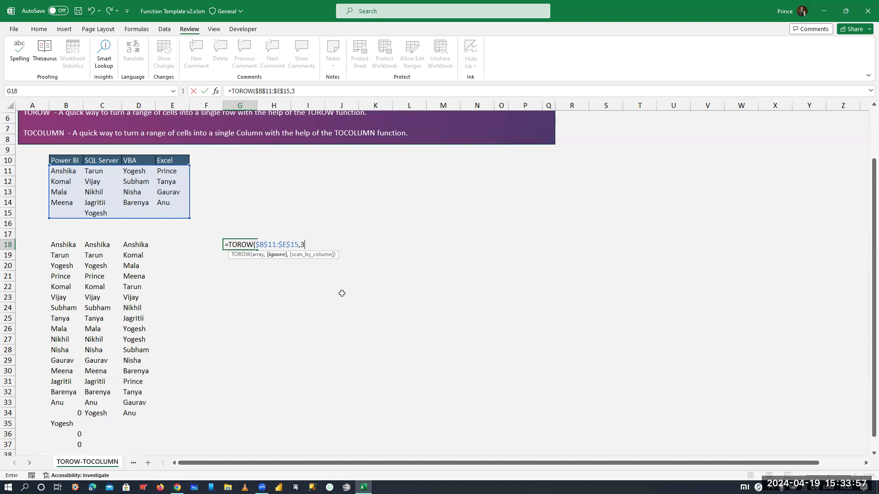
pyautogui.write(',')
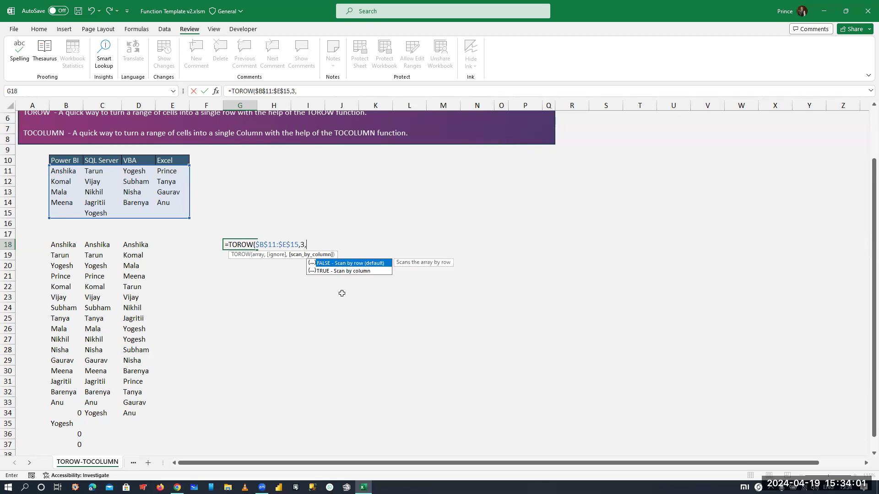
pyautogui.press('Tab')
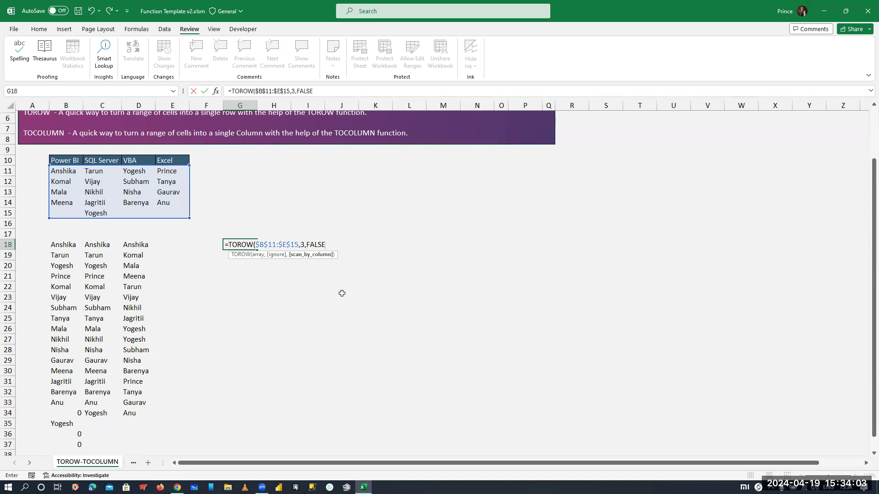
pyautogui.write(')')
pyautogui.press('Return')
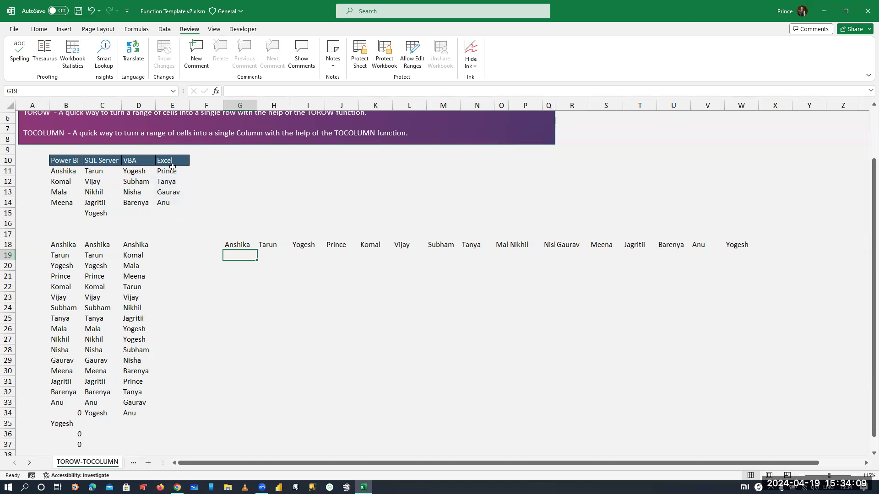
# - Duplicate the G18 TOROW formula in G19 with its last argument changed to TRUE (Scan by column), and enter it
pyautogui.press('Up')
pyautogui.press('F2')
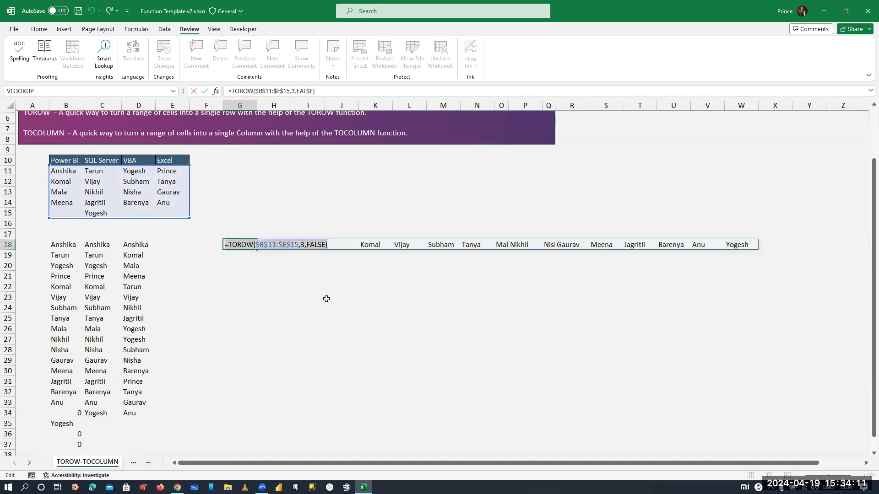
pyautogui.press('Return')
pyautogui.hotkey('ctrl', "'")
pyautogui.press('Left')
pyautogui.press('BackSpace')
pyautogui.press('BackSpace')
pyautogui.press('BackSpace')
pyautogui.press('BackSpace')
pyautogui.press('BackSpace')
pyautogui.press('Down')
pyautogui.press('Tab')
pyautogui.press('Return')
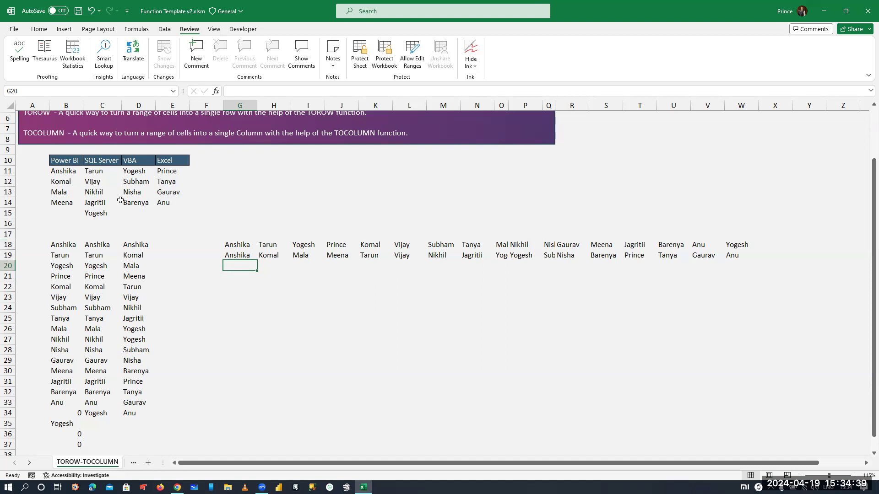
# - Replace the name in C12 of the SQL Server column with the name from E14
pyautogui.click(163, 203)
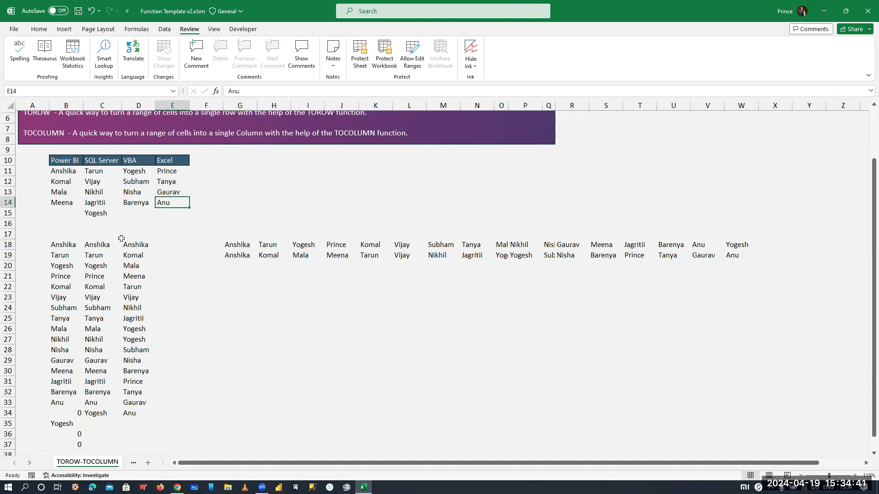
pyautogui.click(99, 182)
pyautogui.write('ANUI')
pyautogui.press('BackSpace')
pyautogui.press('BackSpace')
pyautogui.press('BackSpace')
pyautogui.write('nu')
pyautogui.press('Return')
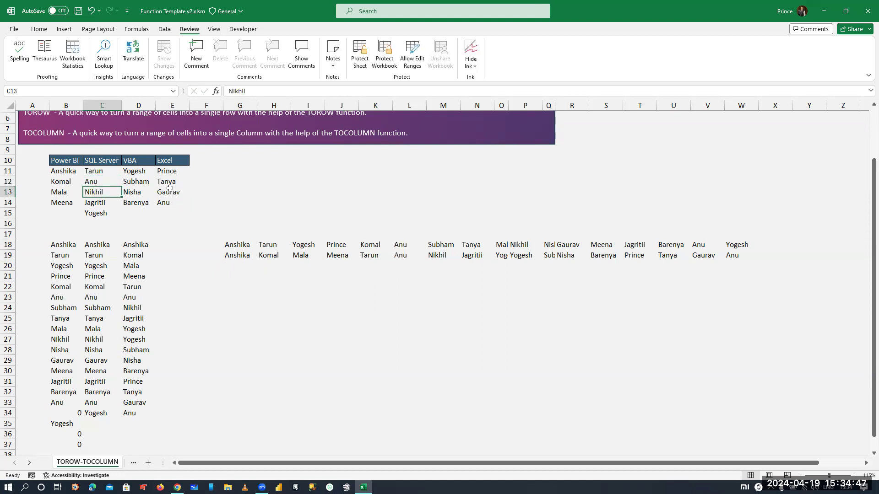
# - Check the TOROW result rows at L18, L19 and W19 against the edited name table
pyautogui.click(400, 246)
pyautogui.click(404, 255)
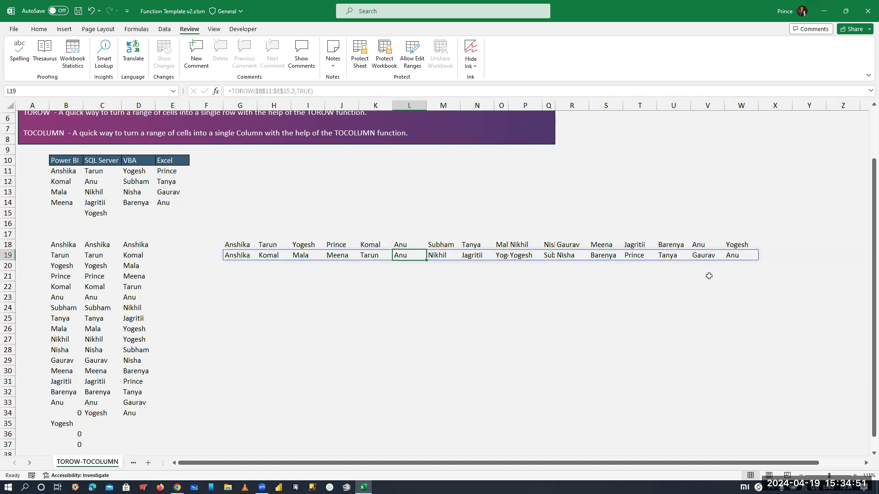
pyautogui.keyDown('ctrl'); pyautogui.click(739, 255); pyautogui.keyUp('ctrl')
pyautogui.moveTo(550, 299); pyautogui.dragTo(527, 298)
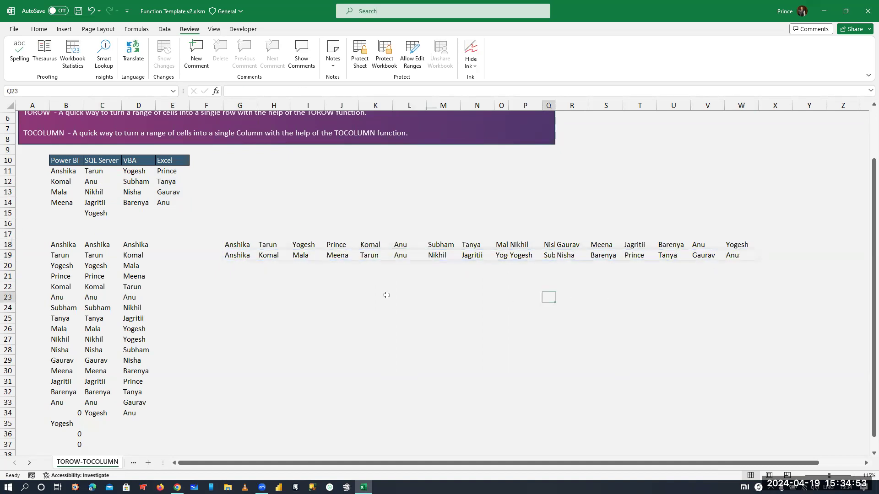
pyautogui.click(237, 284)
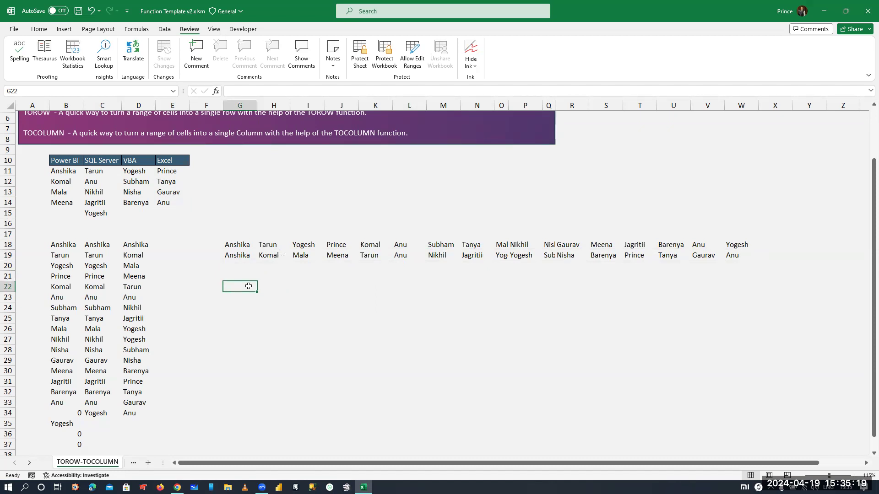
pyautogui.scroll(2, 250, 286)
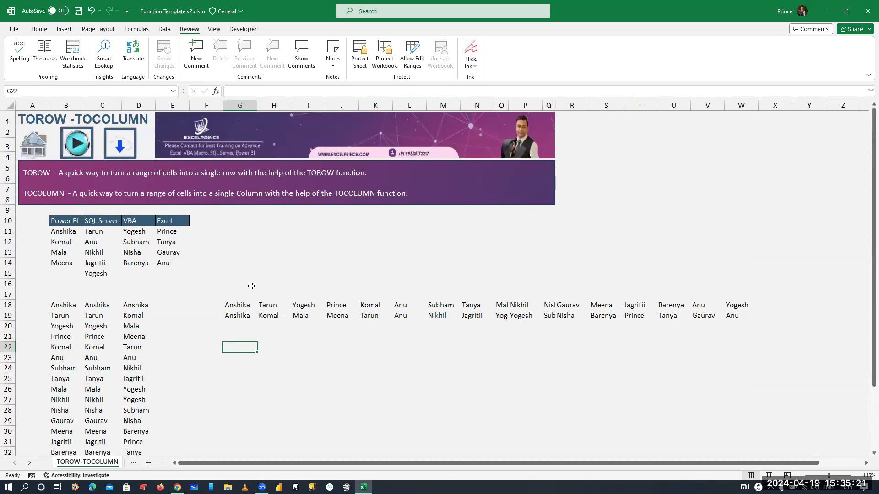